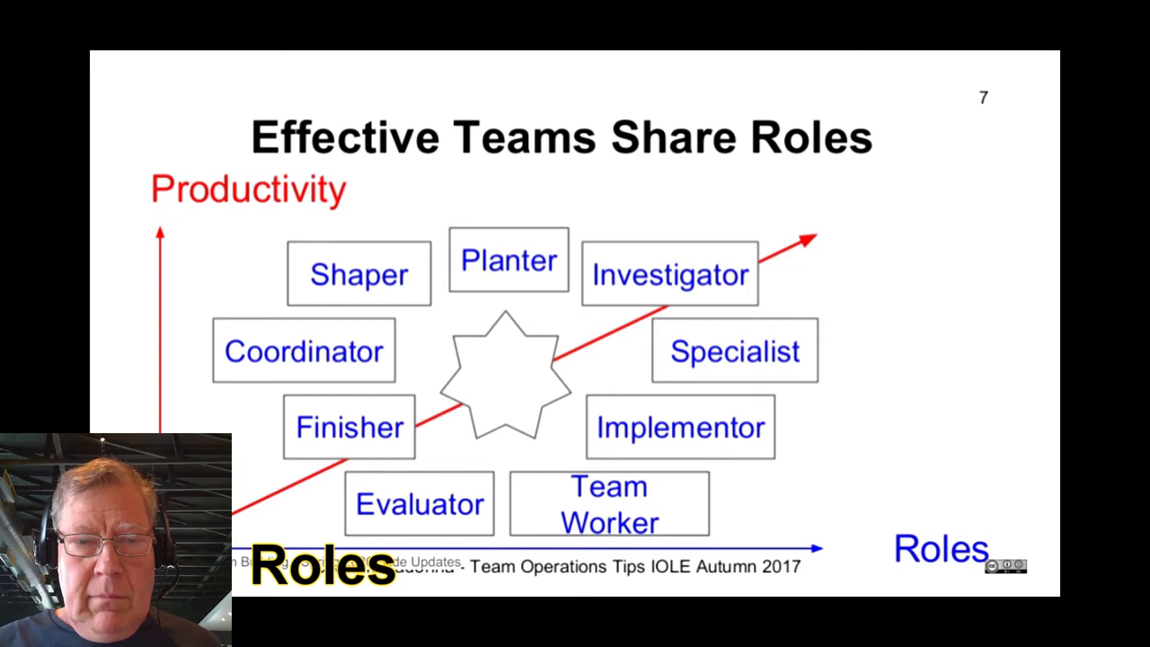
Pause the Team Operations Tips video on the 'Effective Teams Share Roles' slide.
click(1060, 305)
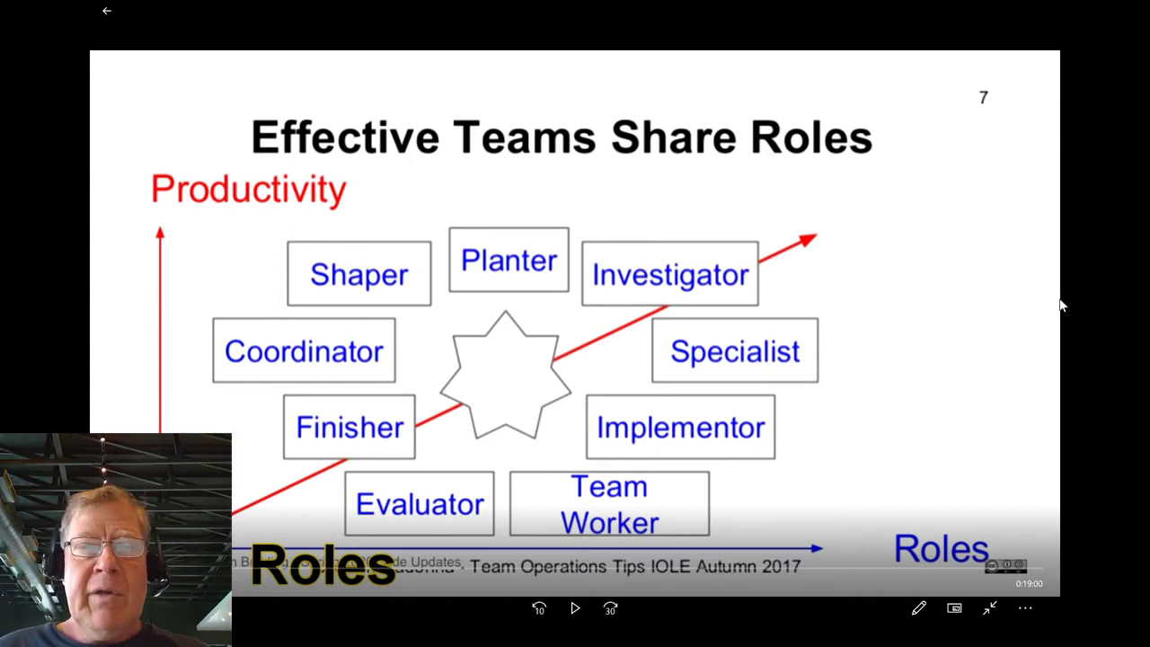
key(alt+Tab)
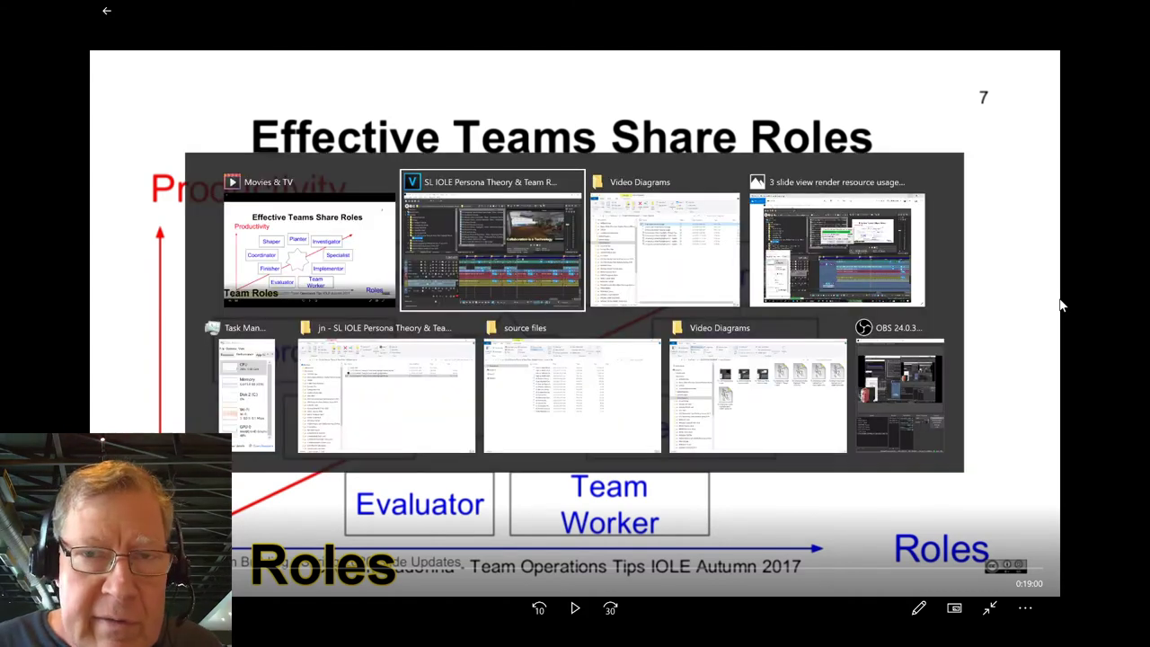
Switch to the highlight movie's source files folder and view it as extra large icons.
key(alt+Tab)
key(alt+Tab)
key(alt+Tab)
key(alt+Tab)
key(alt+Tab)
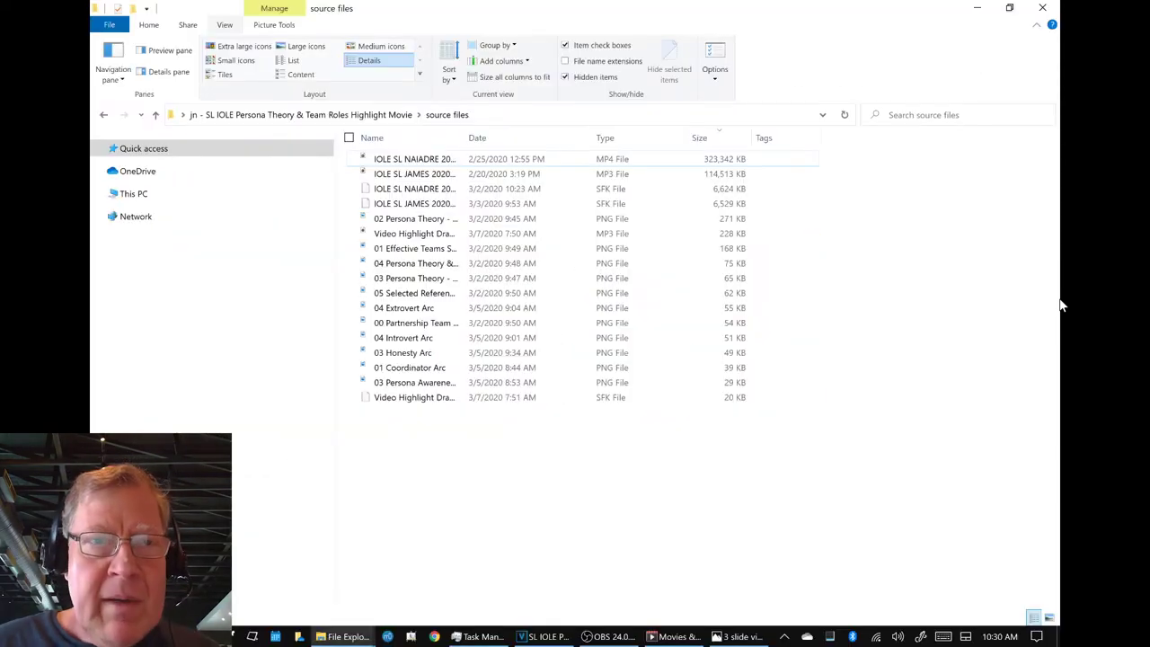
click(259, 46)
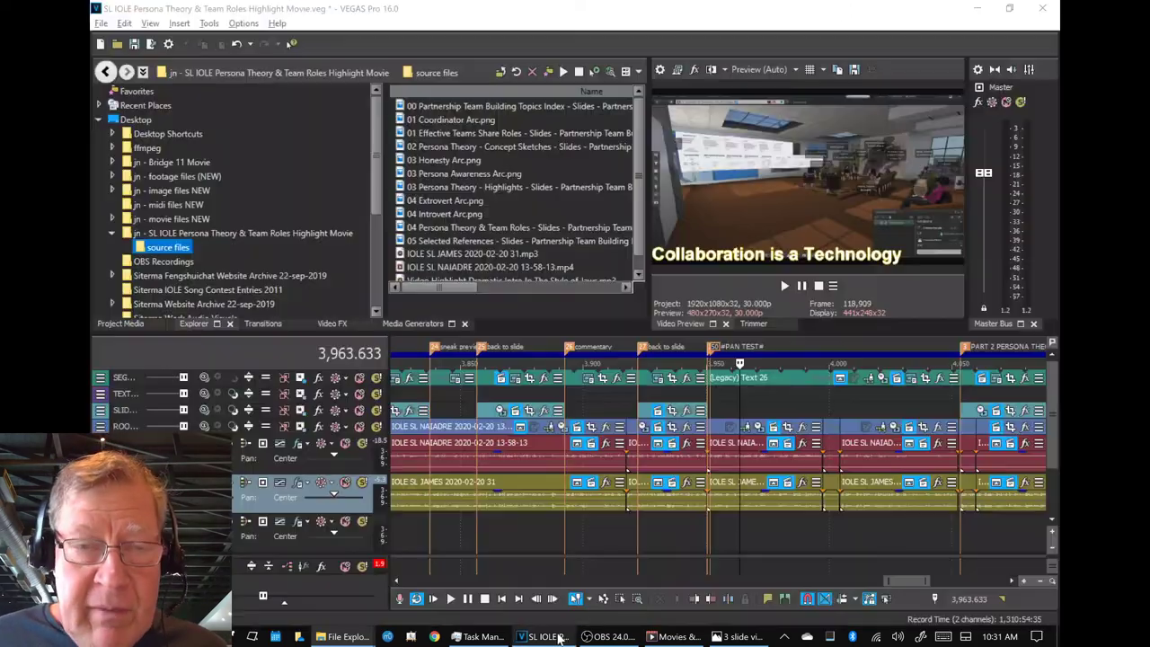
Bring the VEGAS Pro highlight-movie project to the foreground from the taskbar.
click(544, 635)
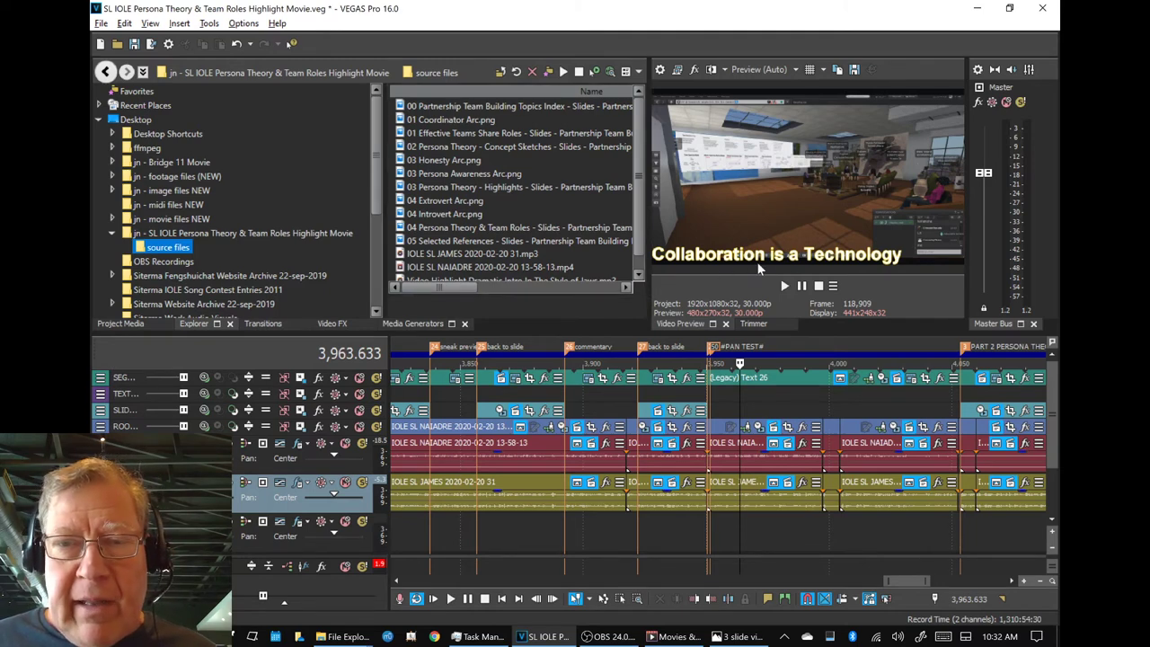
click(122, 395)
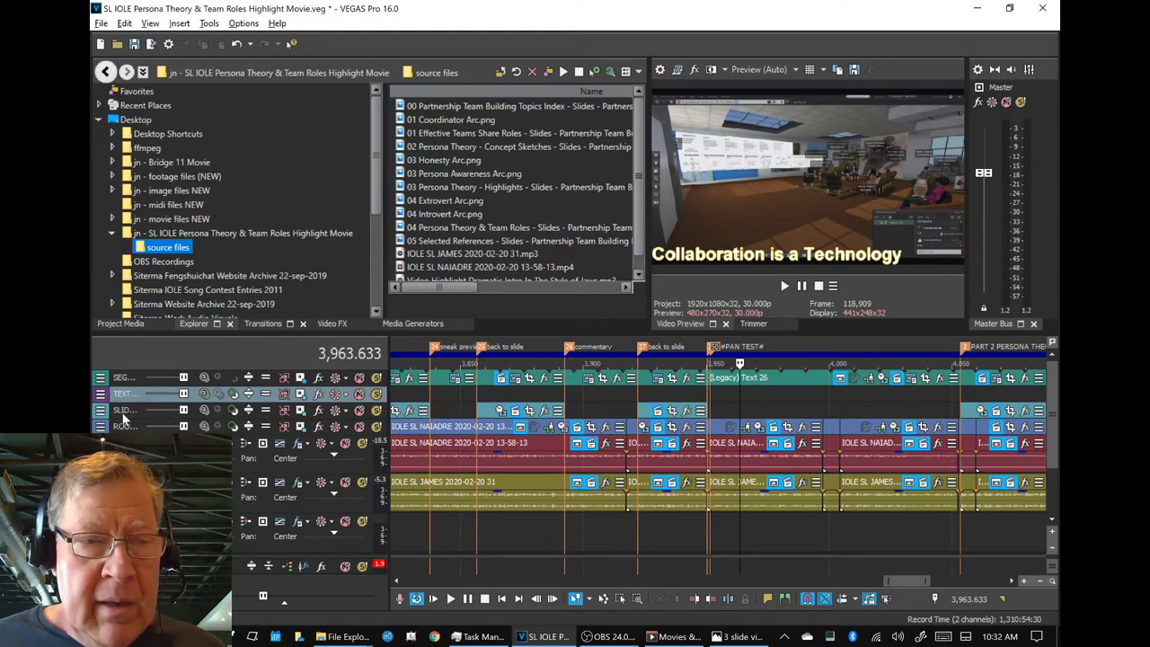
click(130, 413)
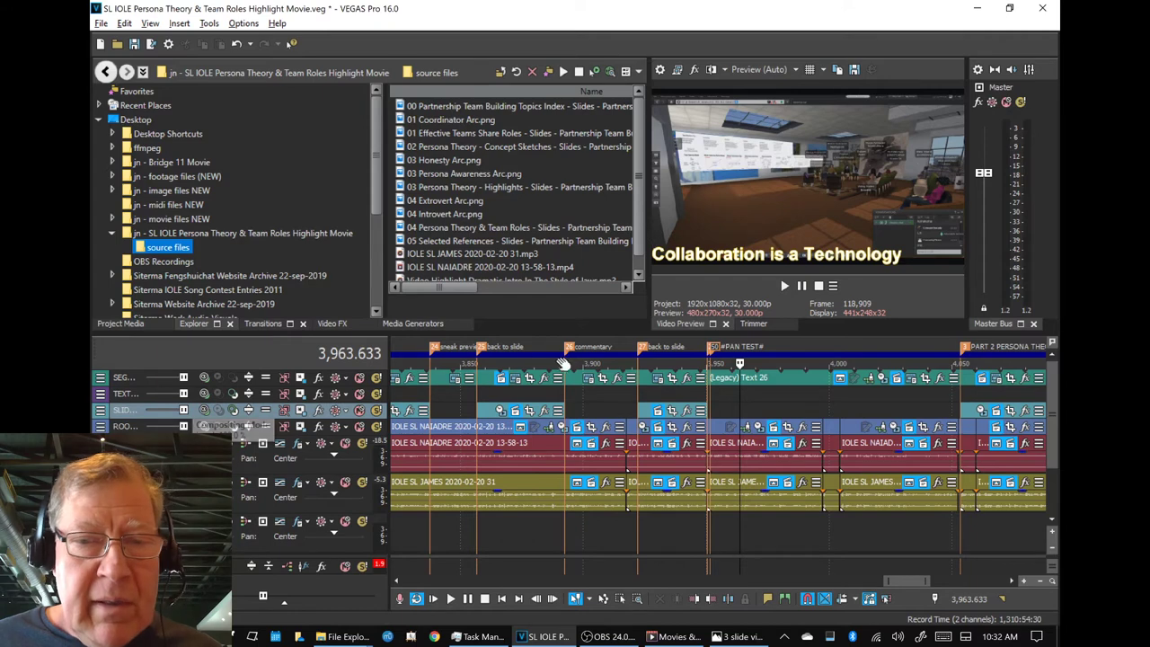
click(529, 363)
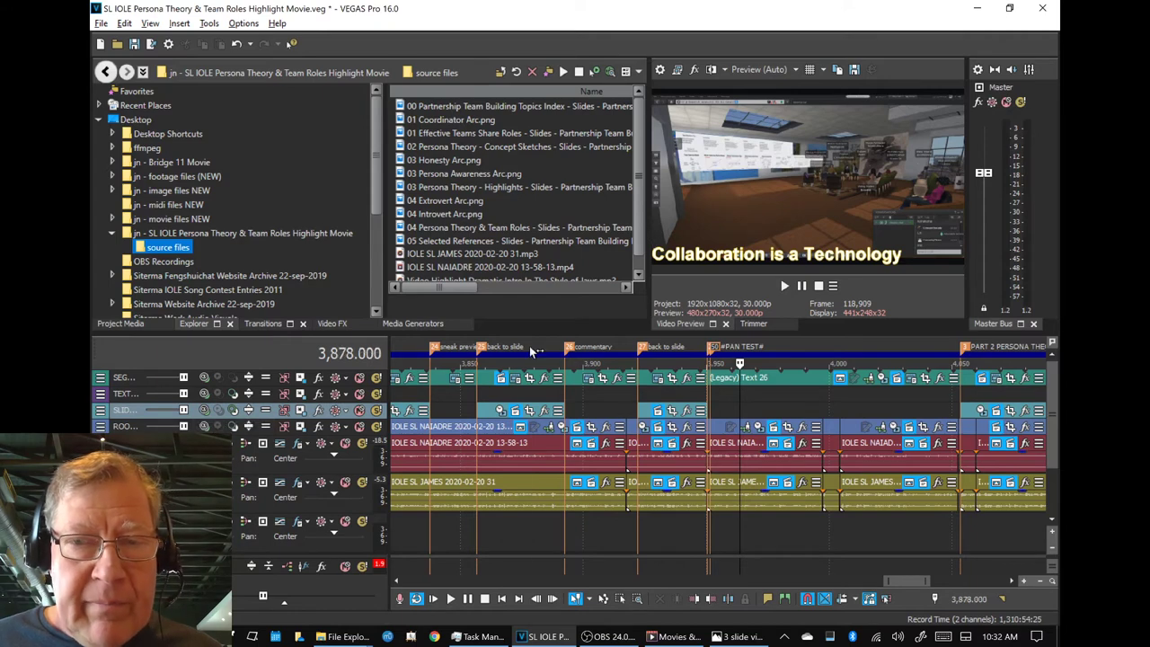
click(171, 426)
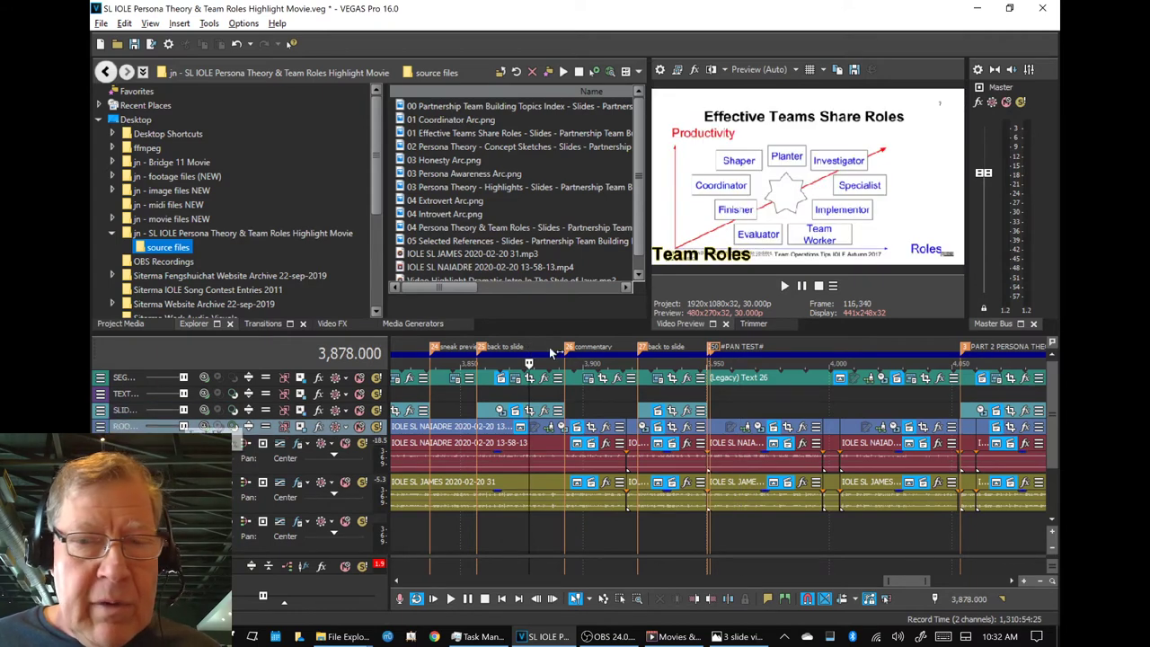
click(799, 346)
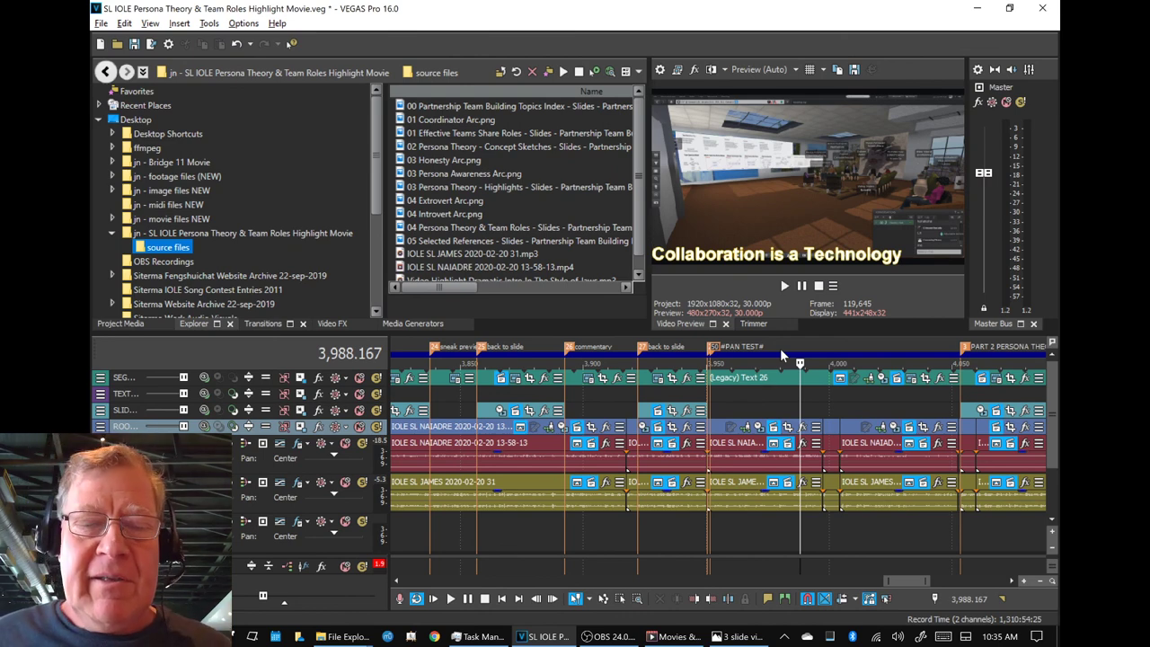
Switch to the Video Diagrams folder window, then on to the OBS streaming window.
key(alt+Tab)
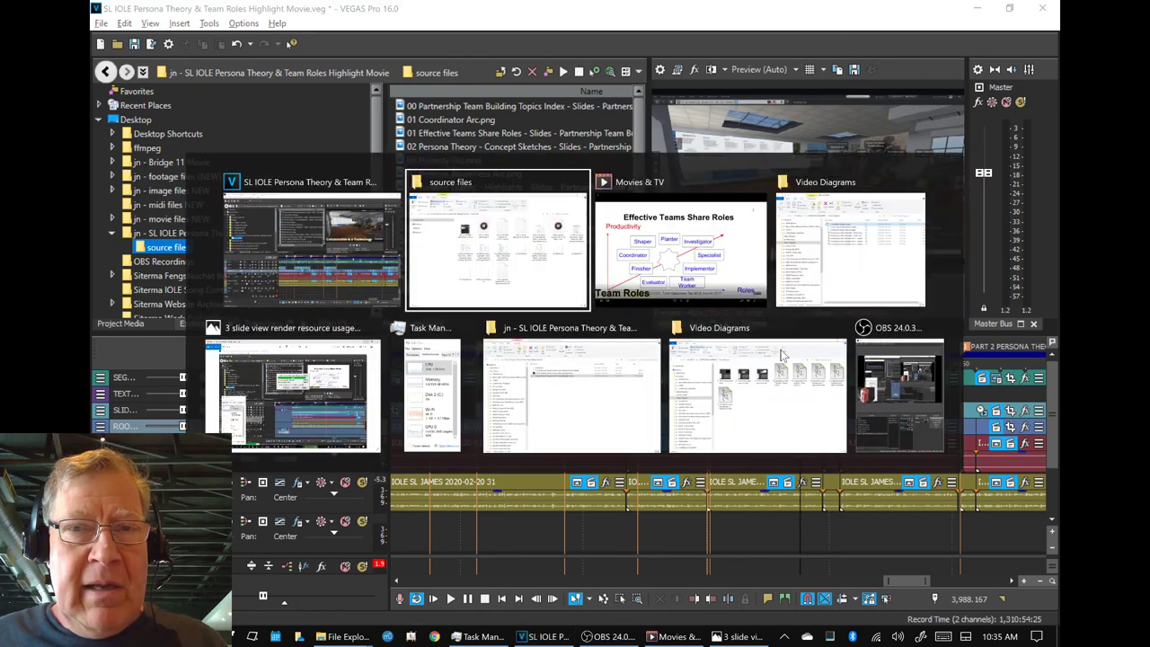
key(alt+Tab)
key(alt+Tab)
key(alt+Tab)
key(alt+Tab)
key(alt+Tab)
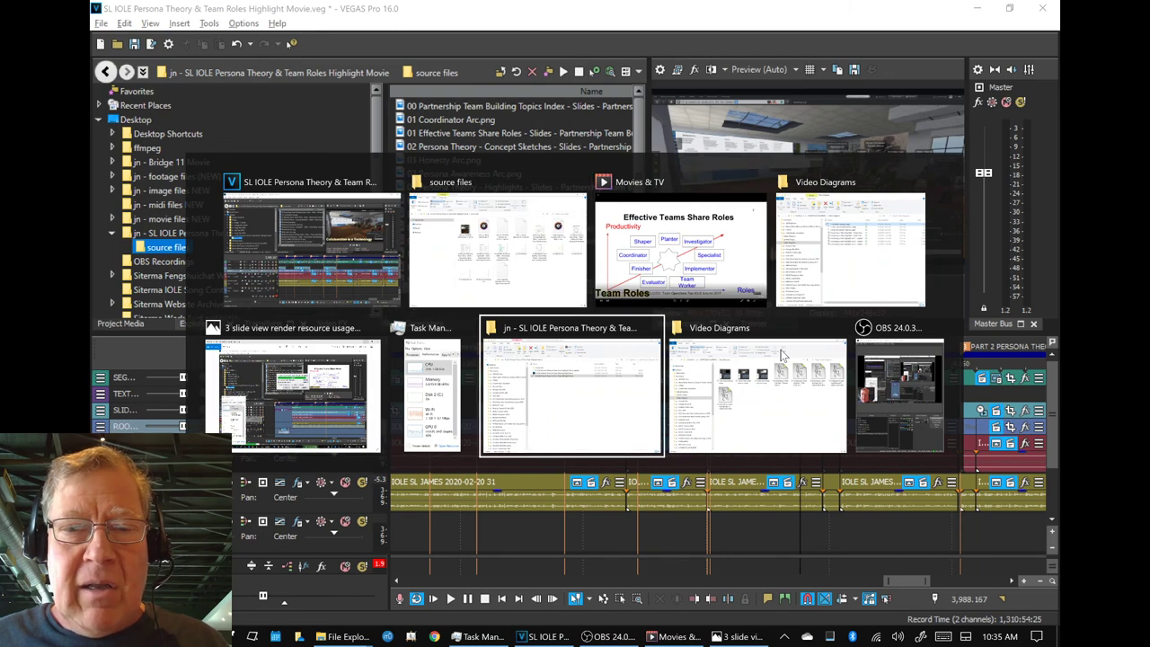
key(alt+Tab)
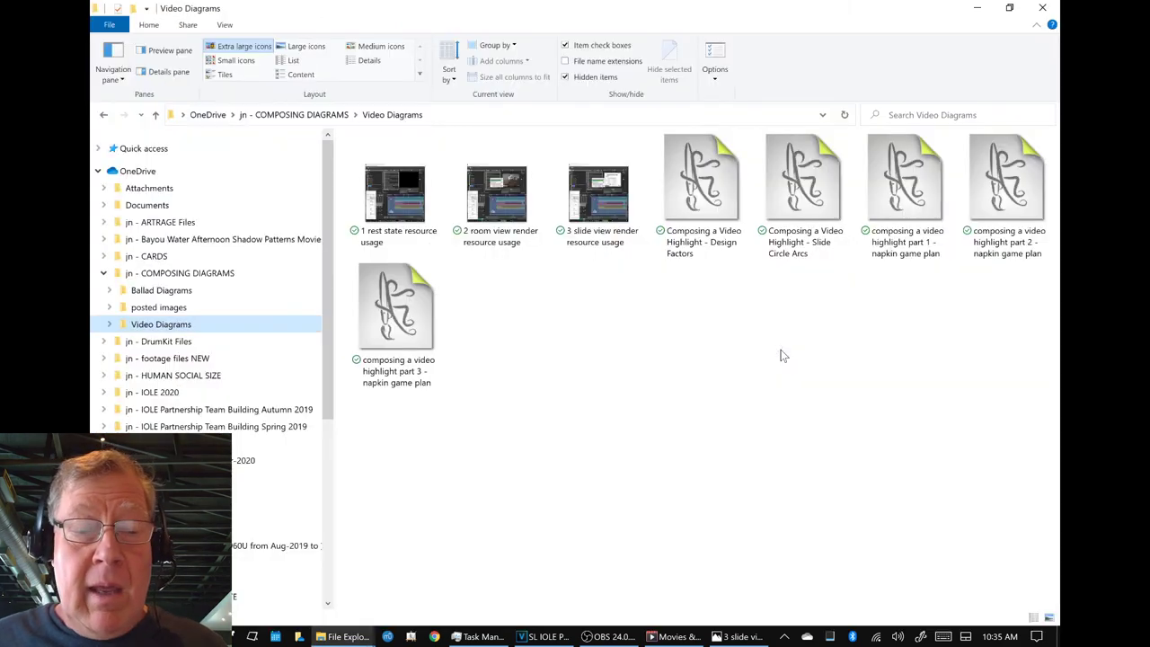
key(alt+Tab)
key(alt+Tab)
key(alt+Tab)
key(alt+Tab)
key(alt+Tab)
key(alt+Tab)
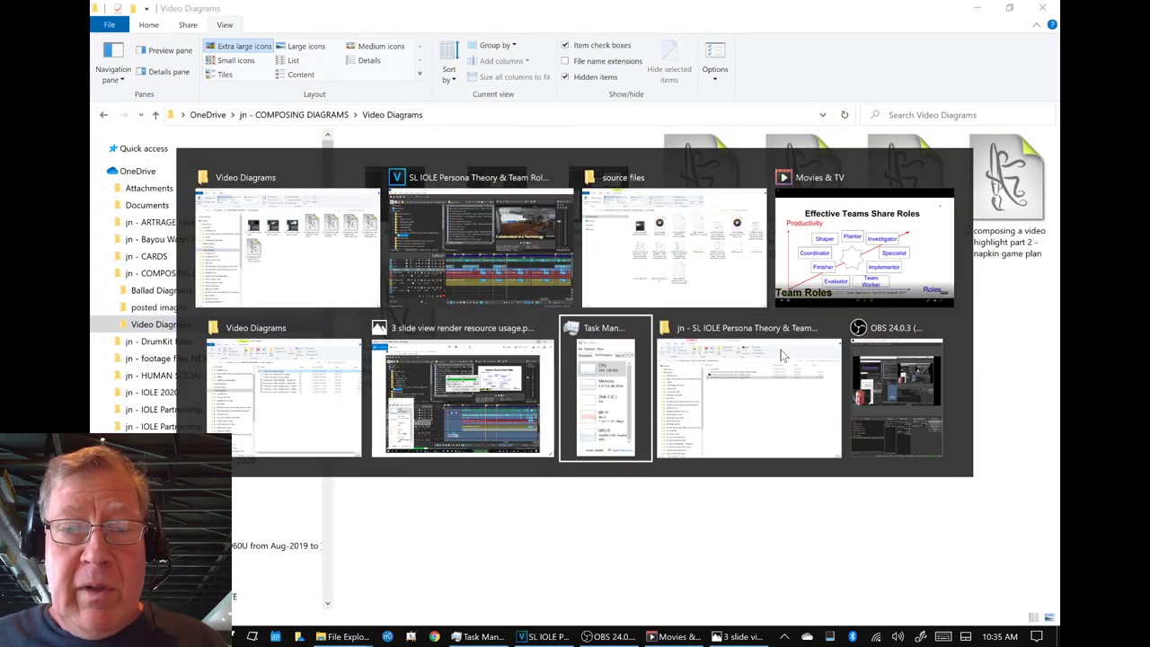
key(alt+Tab)
key(alt+Tab)
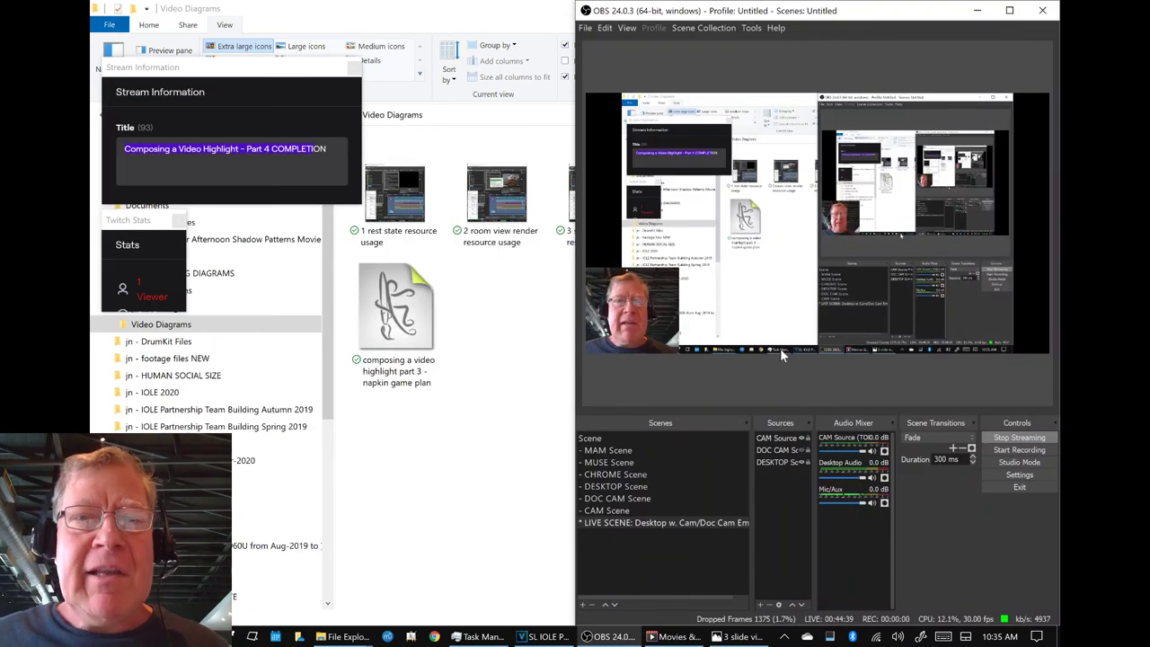